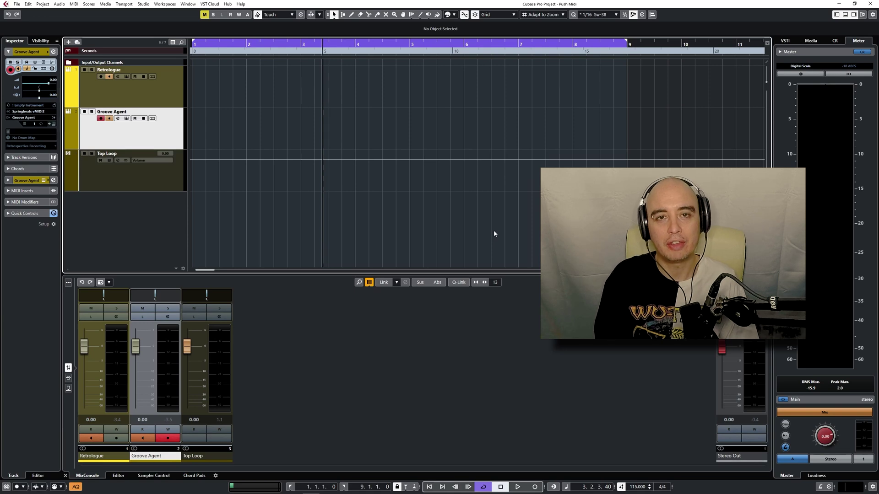
- Open Live's Link/MIDI preferences and scroll to the Springbeats vMIDI1–8 outputs enabled for Track
{"action": "key", "text": "alt+Tab"}
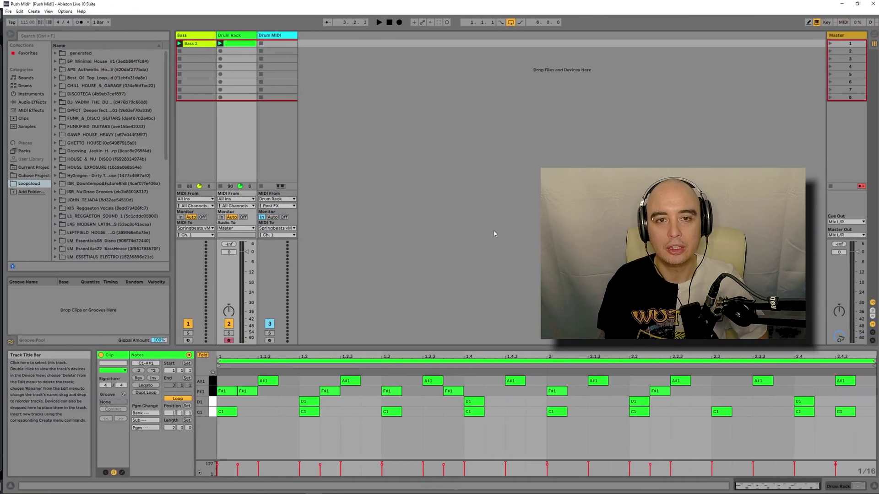
{"action": "left_click", "coordinate": [62, 11]}
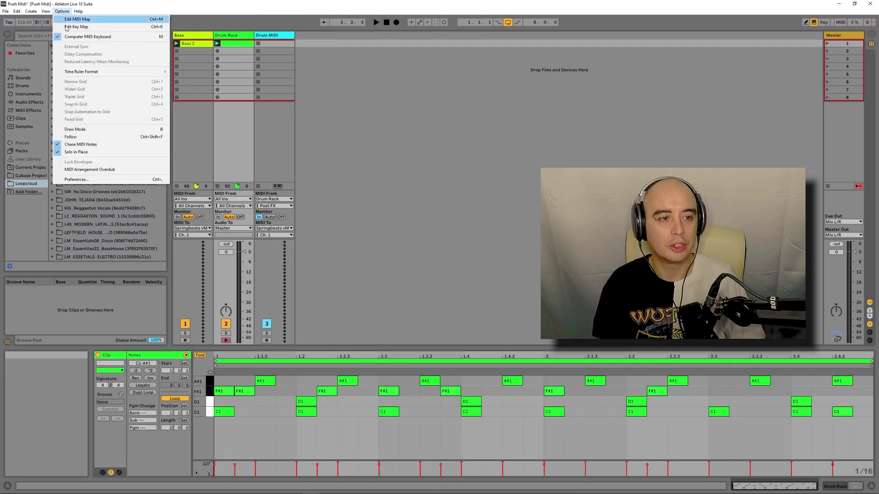
{"action": "left_click", "coordinate": [80, 181]}
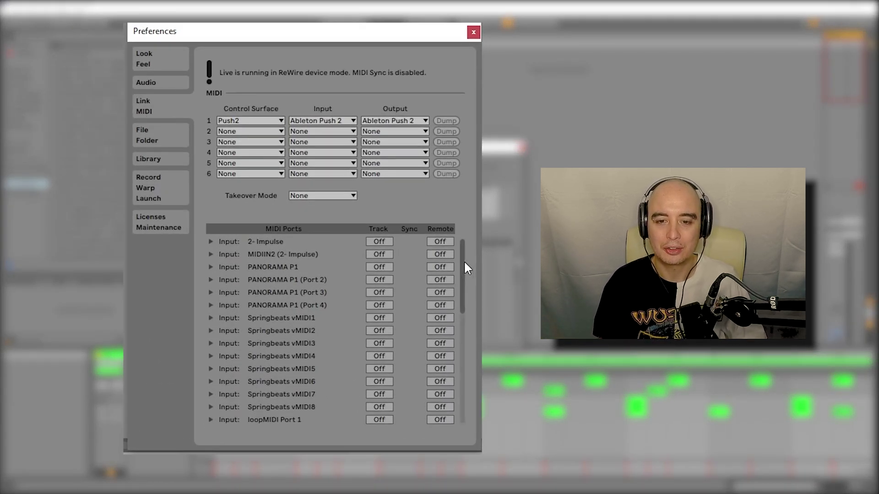
{"action": "left_click_drag", "start_coordinate": [463, 260], "coordinate": [463, 378]}
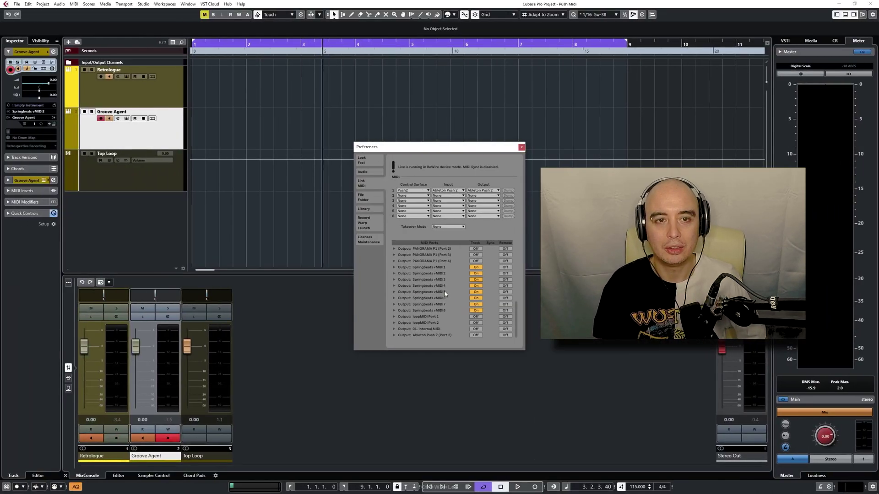
{"action": "left_click", "coordinate": [521, 147]}
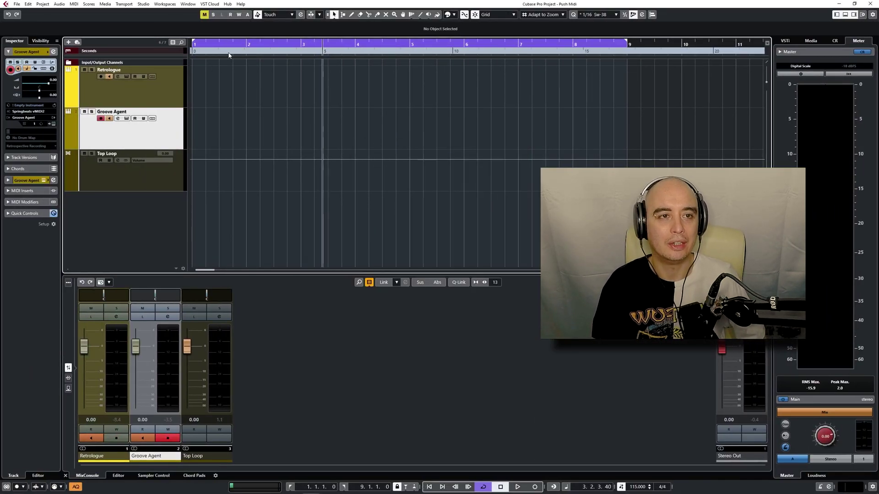
{"action": "left_click", "coordinate": [190, 5]}
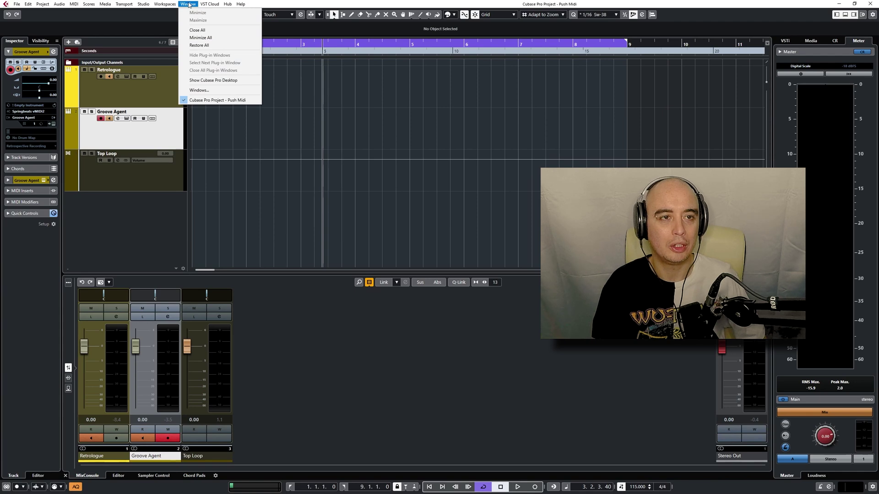
{"action": "mouse_move", "coordinate": [142, 6]}
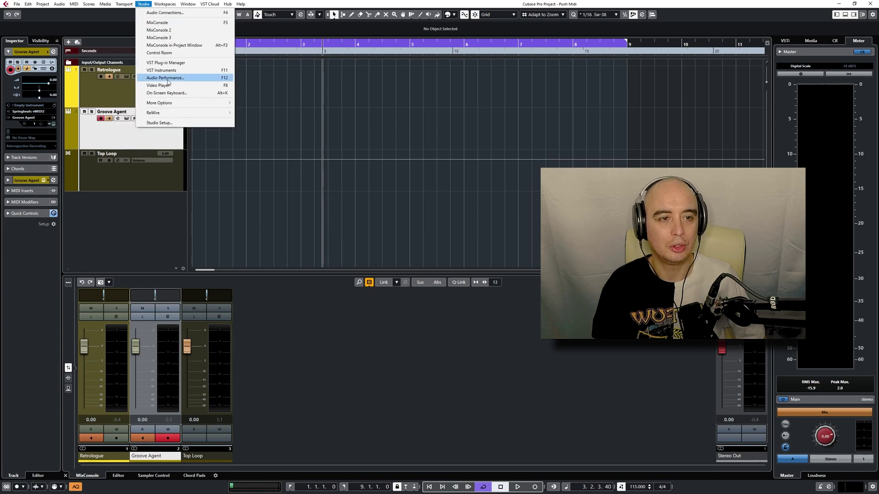
{"action": "left_click", "coordinate": [165, 123]}
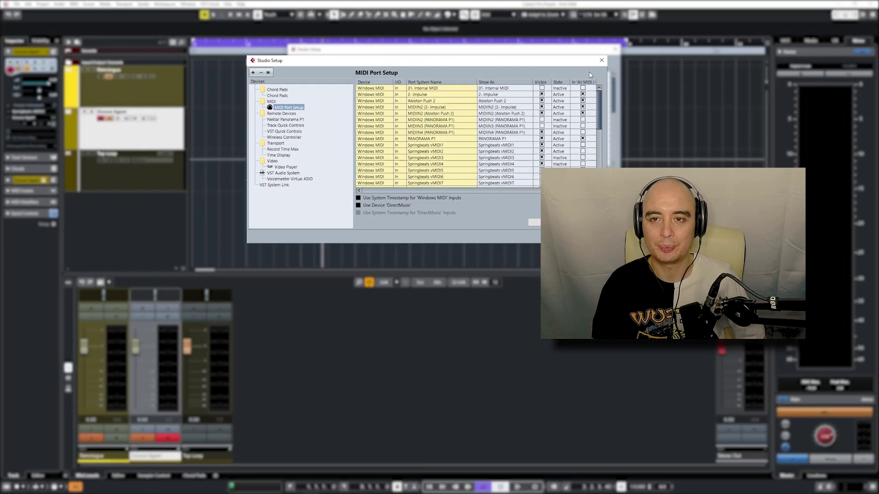
{"action": "key", "text": "Return"}
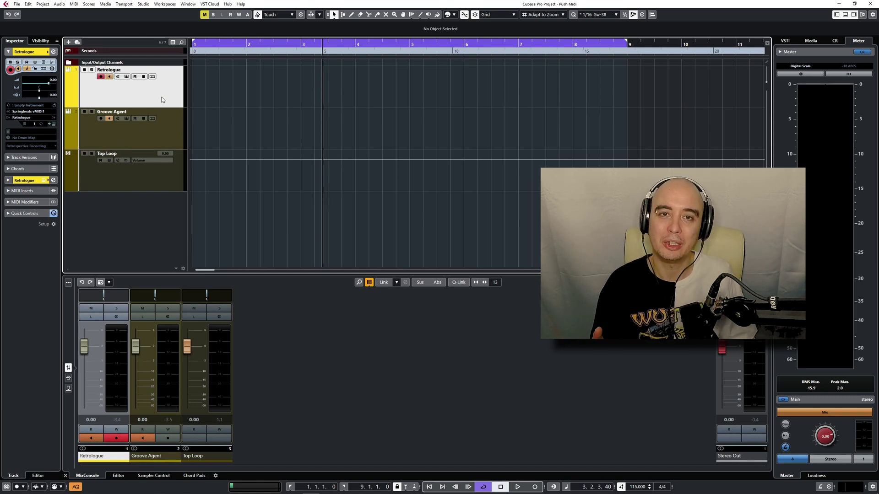
- Route the Bass track's MIDI output in Live to Springbeats vMIDI1
{"action": "key", "text": "alt+Tab"}
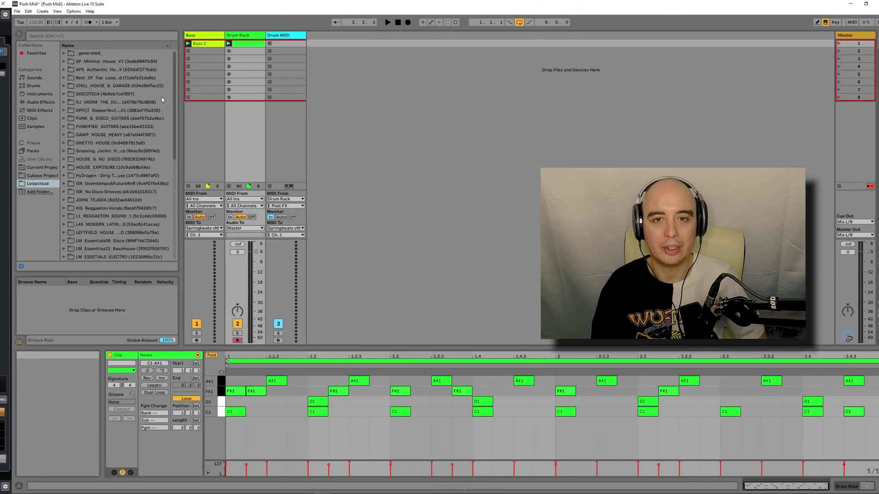
{"action": "left_click", "coordinate": [205, 37]}
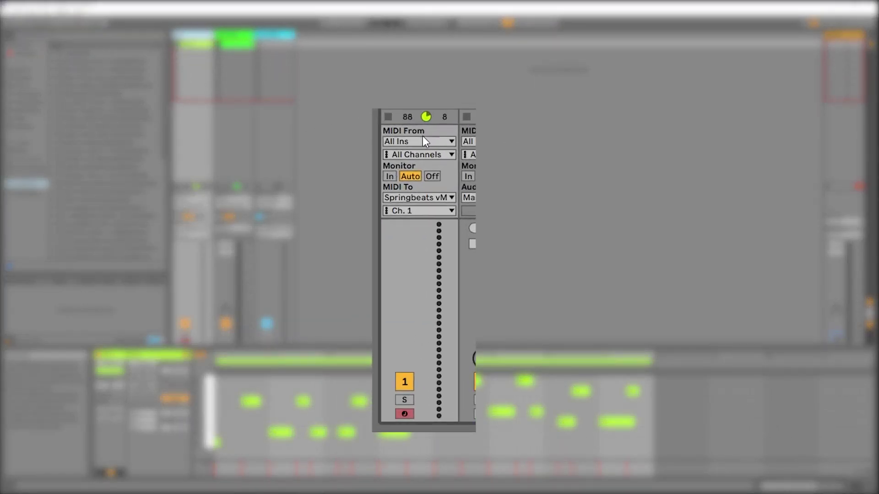
{"action": "left_click", "coordinate": [448, 198]}
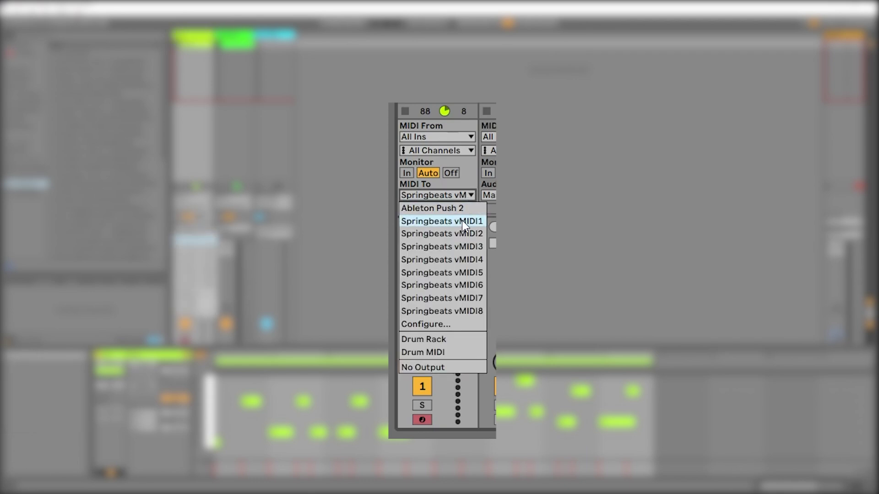
{"action": "left_click", "coordinate": [432, 221]}
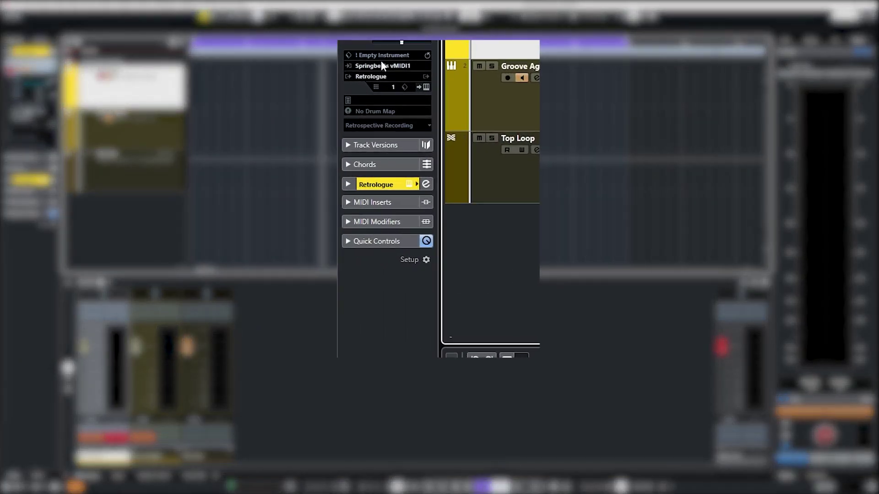
- Set the Retrologue track's MIDI input to Springbeats vMIDI1 and open the Retrologue 2 editor
{"action": "left_click", "coordinate": [30, 111]}
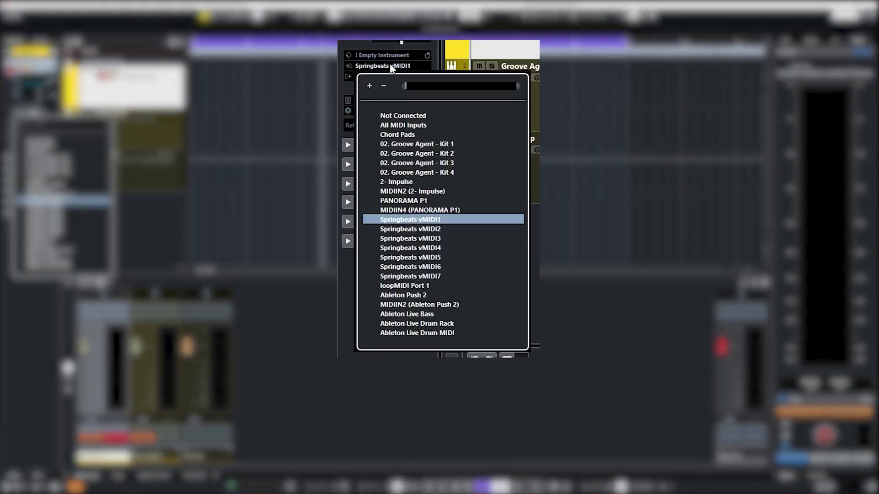
{"action": "left_click", "coordinate": [409, 219]}
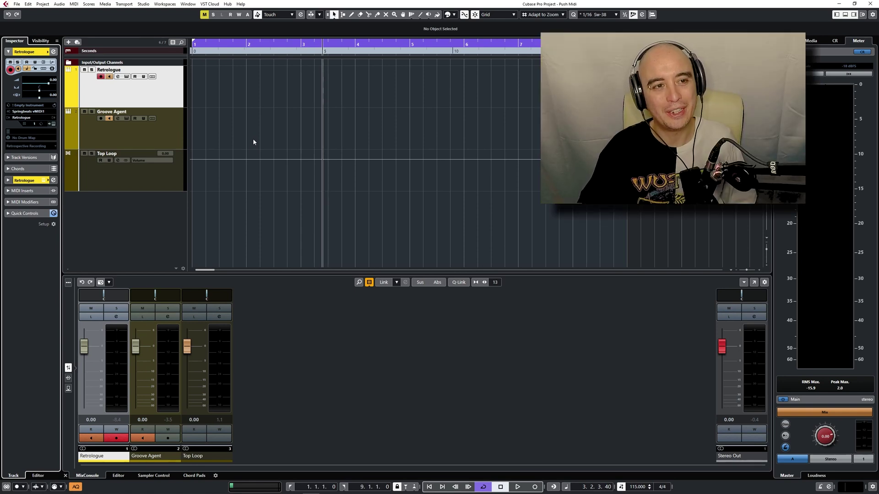
{"action": "left_click", "coordinate": [127, 76]}
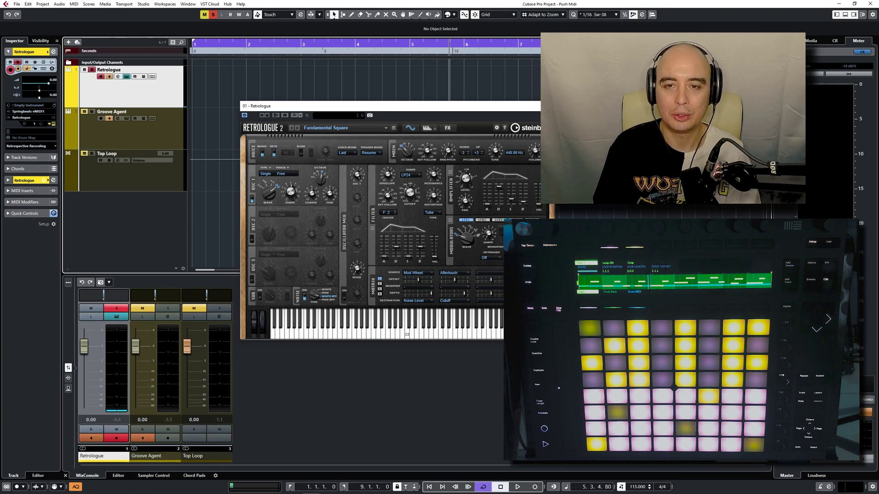
- Close Retrologue, unsolo it, and solo the Groove Agent track instead
{"action": "key", "text": "Escape"}
{"action": "left_click", "coordinate": [92, 69]}
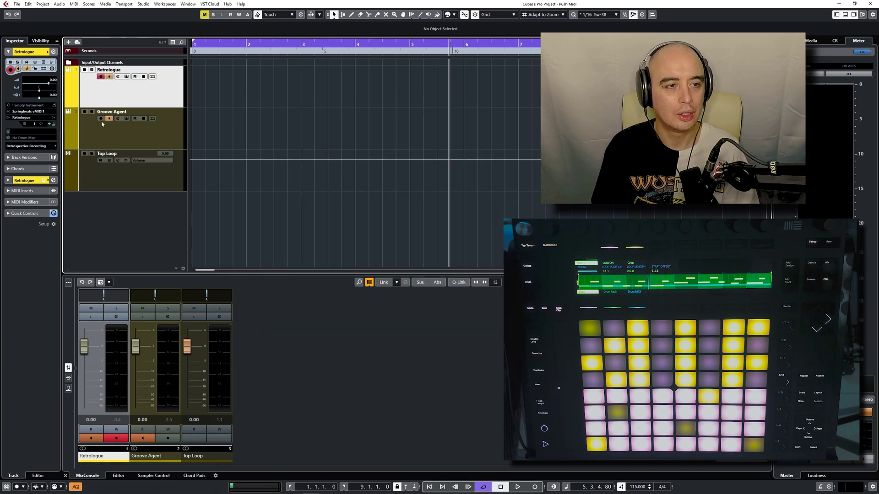
{"action": "left_click", "coordinate": [91, 127]}
{"action": "left_click", "coordinate": [92, 112]}
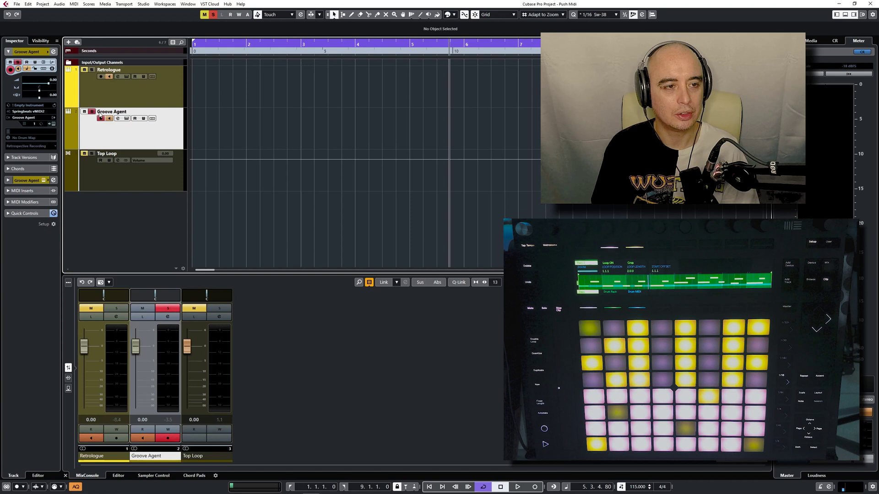
- Confirm Groove Agent's MIDI input is Springbeats vMIDI2, then close its instrument window
{"action": "left_click", "coordinate": [127, 119]}
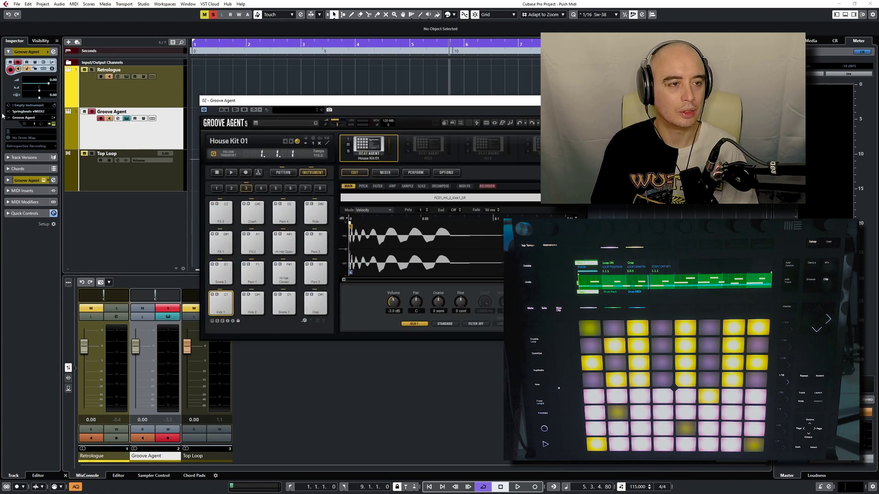
{"action": "left_click", "coordinate": [36, 112]}
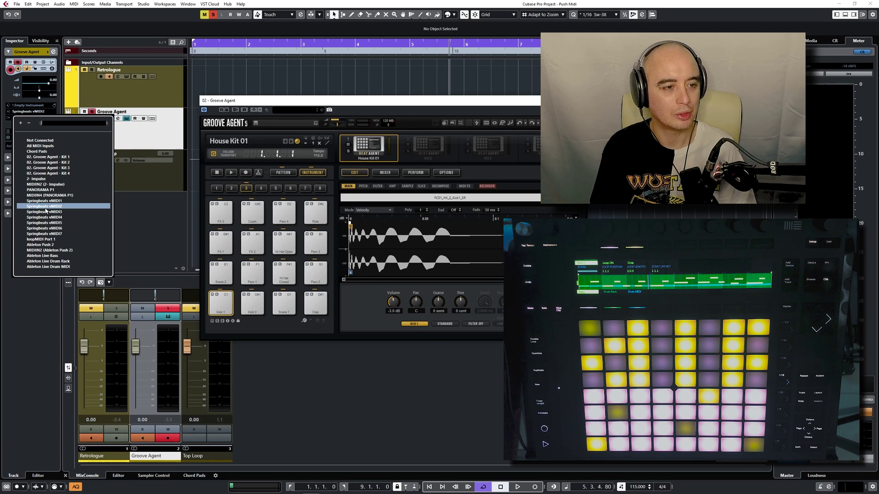
{"action": "left_click", "coordinate": [136, 220]}
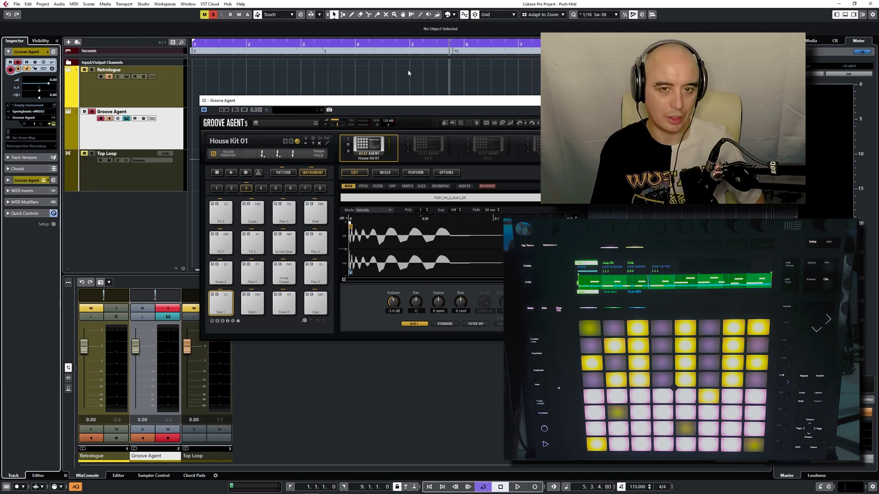
{"action": "key", "text": "ctrl+w"}
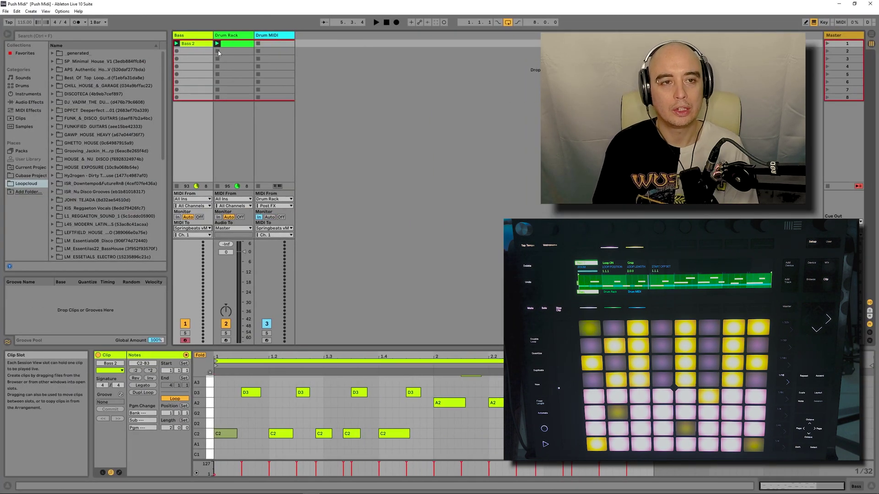
- Show the Drum Rack track's devices and route the Drum MIDI track to Springbeats vMIDI2
{"action": "left_click", "coordinate": [233, 37]}
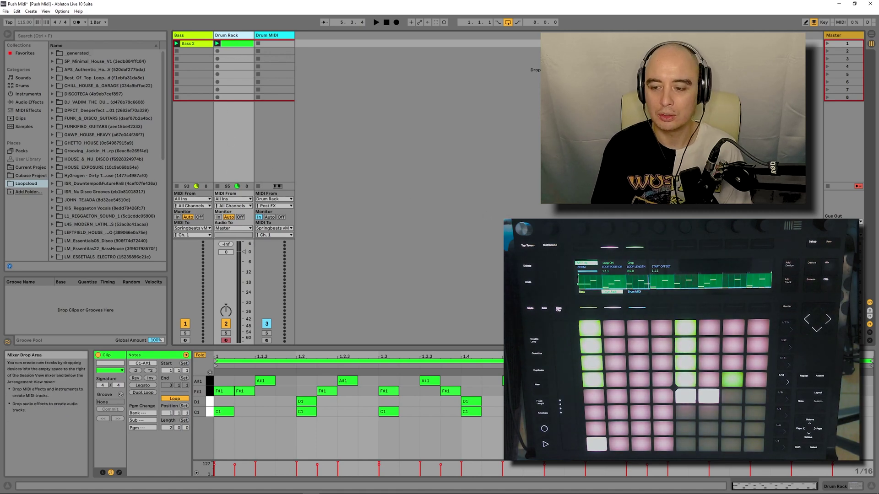
{"action": "key", "text": "shift+Tab"}
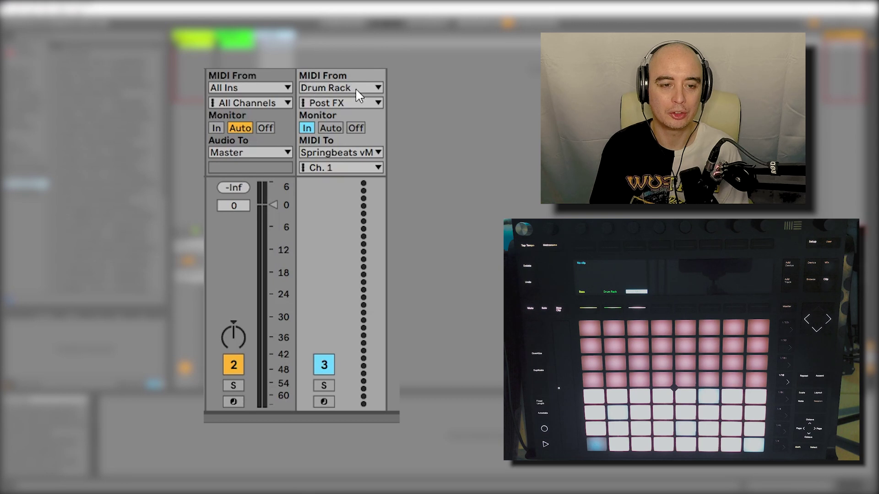
{"action": "left_click", "coordinate": [374, 152]}
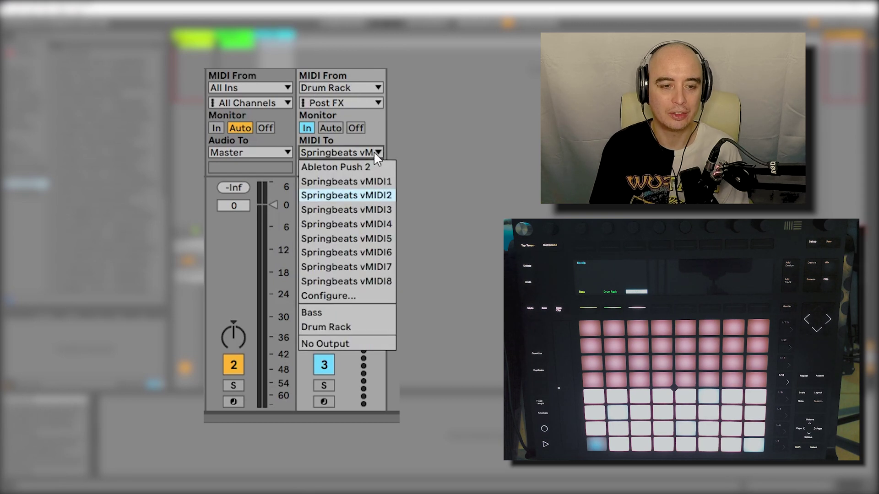
{"action": "left_click", "coordinate": [373, 194]}
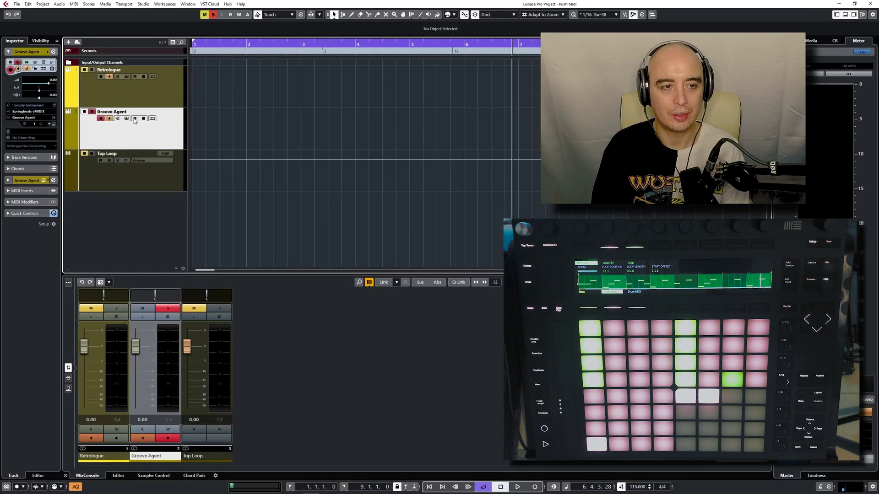
- Open the Groove Agent 5 window from the Groove Agent track's Edit Instrument button
{"action": "left_click", "coordinate": [129, 118]}
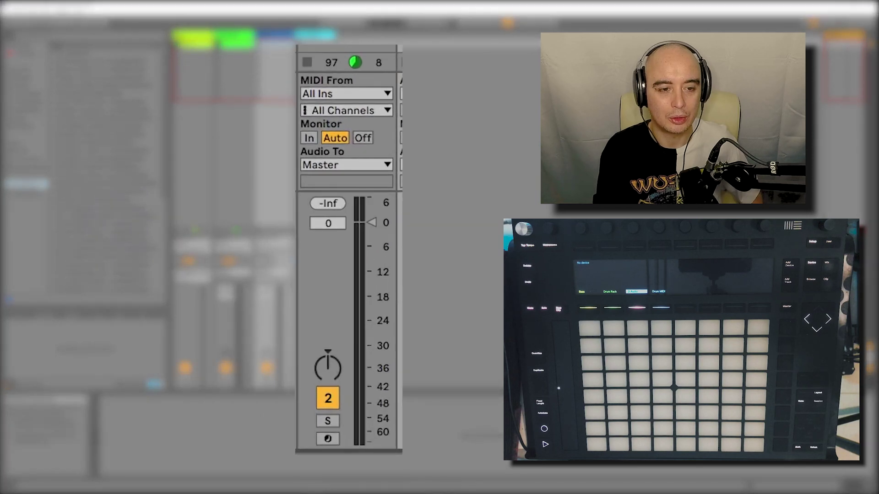
- Send the Drum Rack track's audio to ReWire Out instead of Master
{"action": "left_click", "coordinate": [362, 165]}
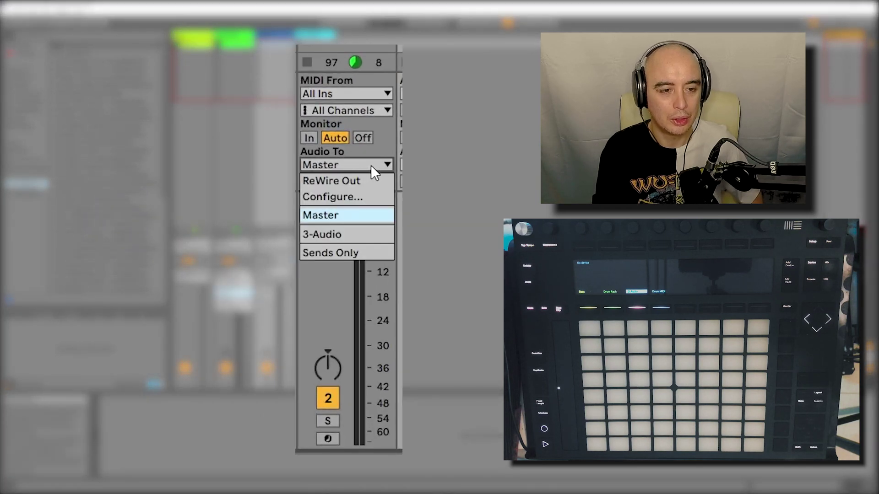
{"action": "left_click", "coordinate": [371, 179]}
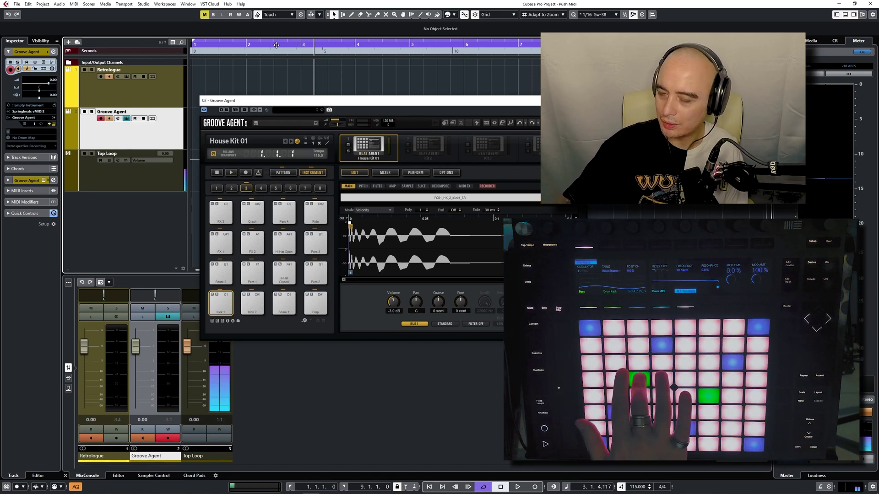
- Return to Ableton Live to view the new Wavetable track
{"action": "key", "text": "alt+Tab"}
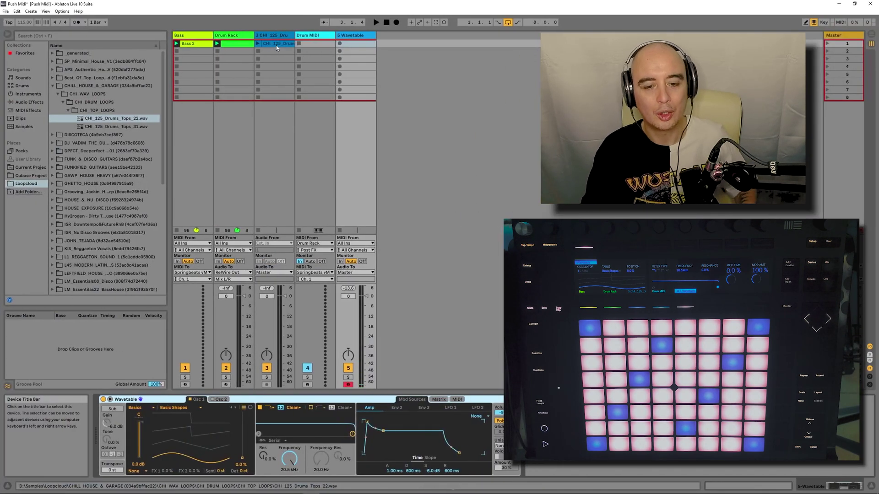